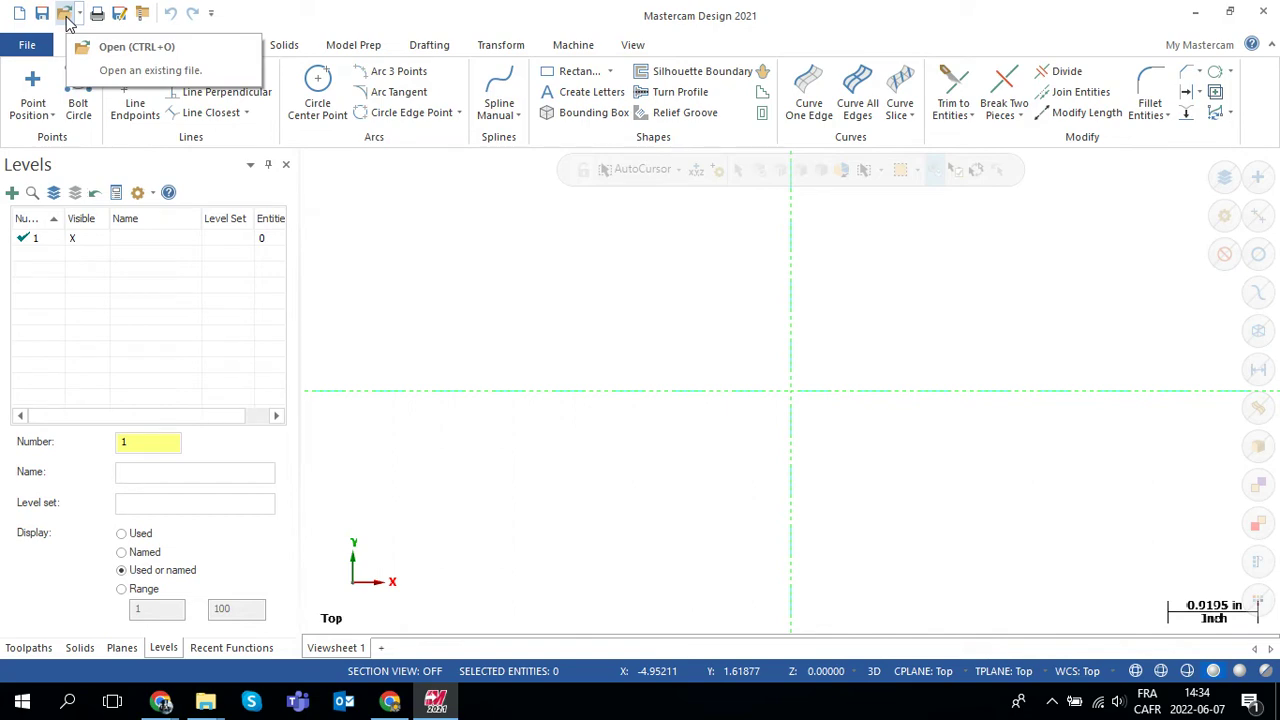
# Open the part file FILLET.emcam from the NOTIONS DE BASE (FR) folder
pyautogui.click(65, 17)
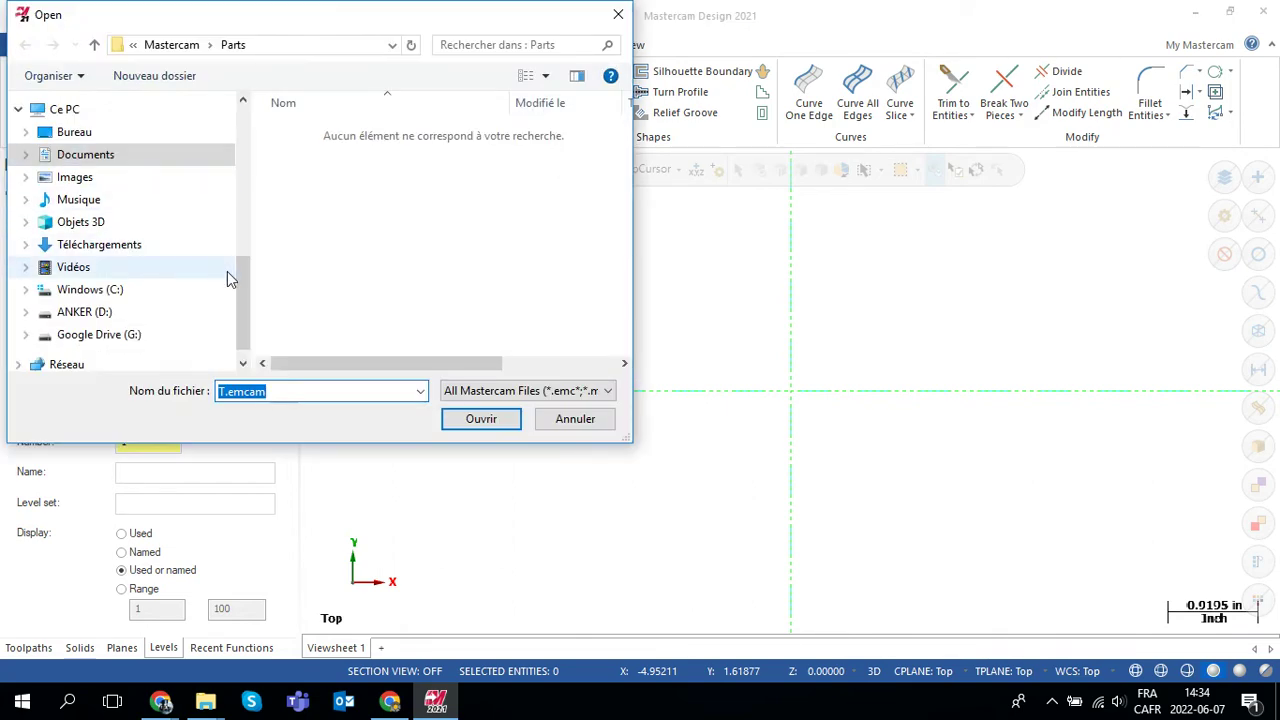
pyautogui.moveTo(243, 290); pyautogui.dragTo(251, 177)
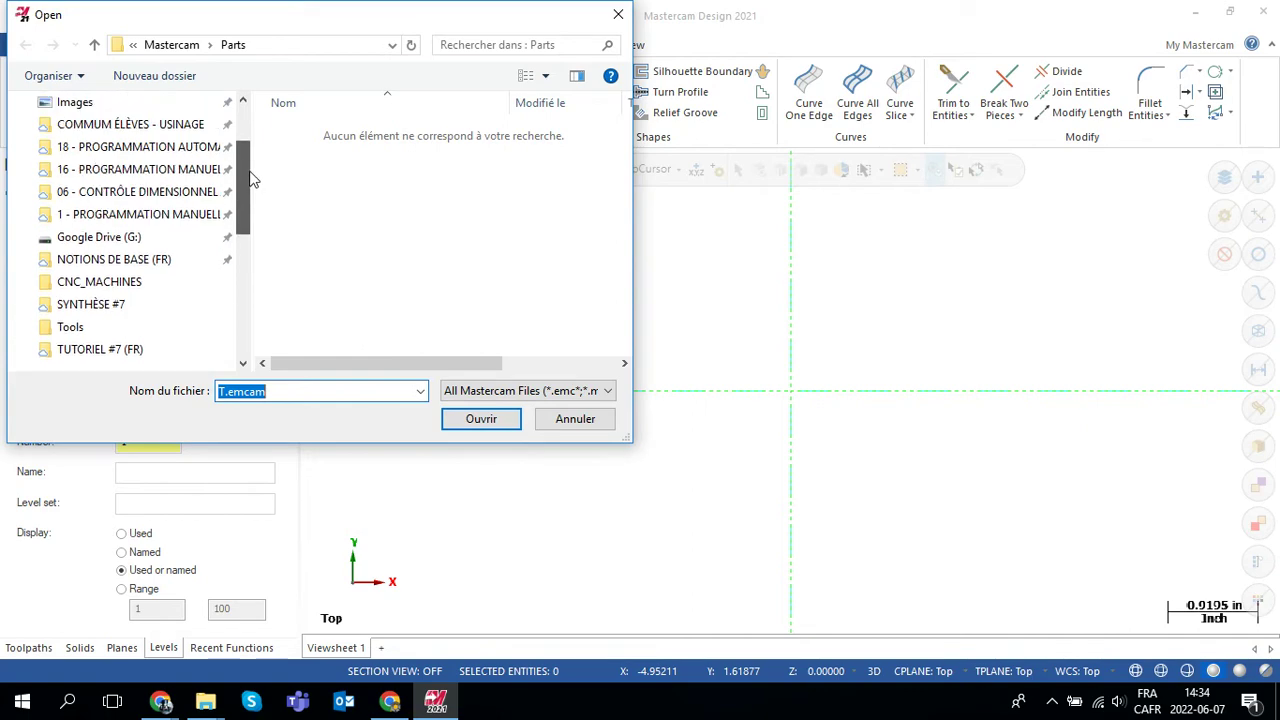
pyautogui.click(93, 262)
pyautogui.scroll(-5, 412, 226)
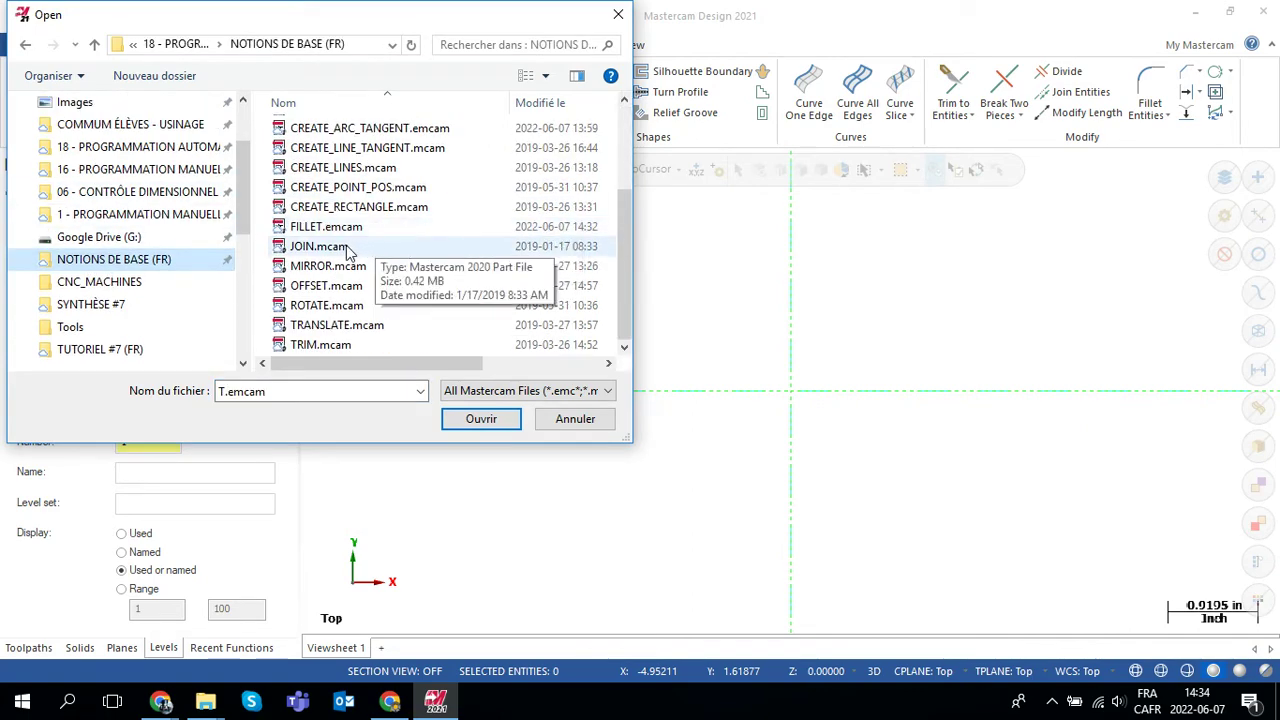
pyautogui.click(318, 228)
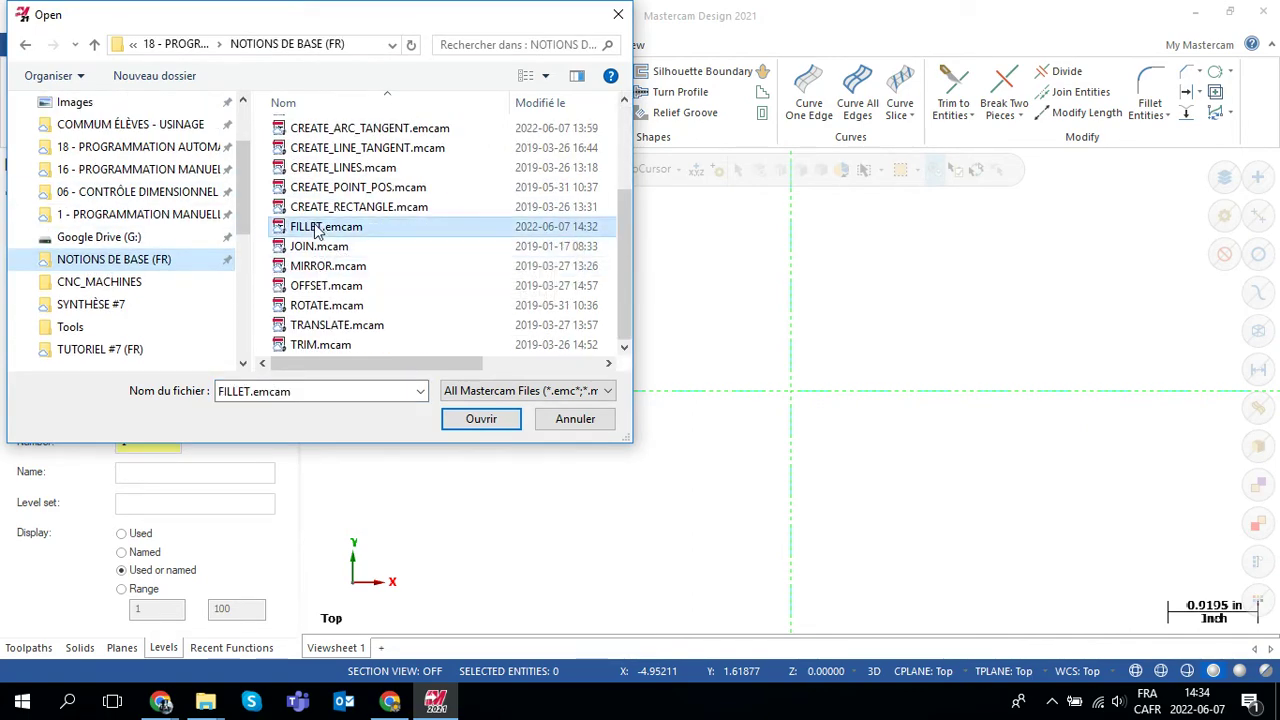
pyautogui.click(478, 419)
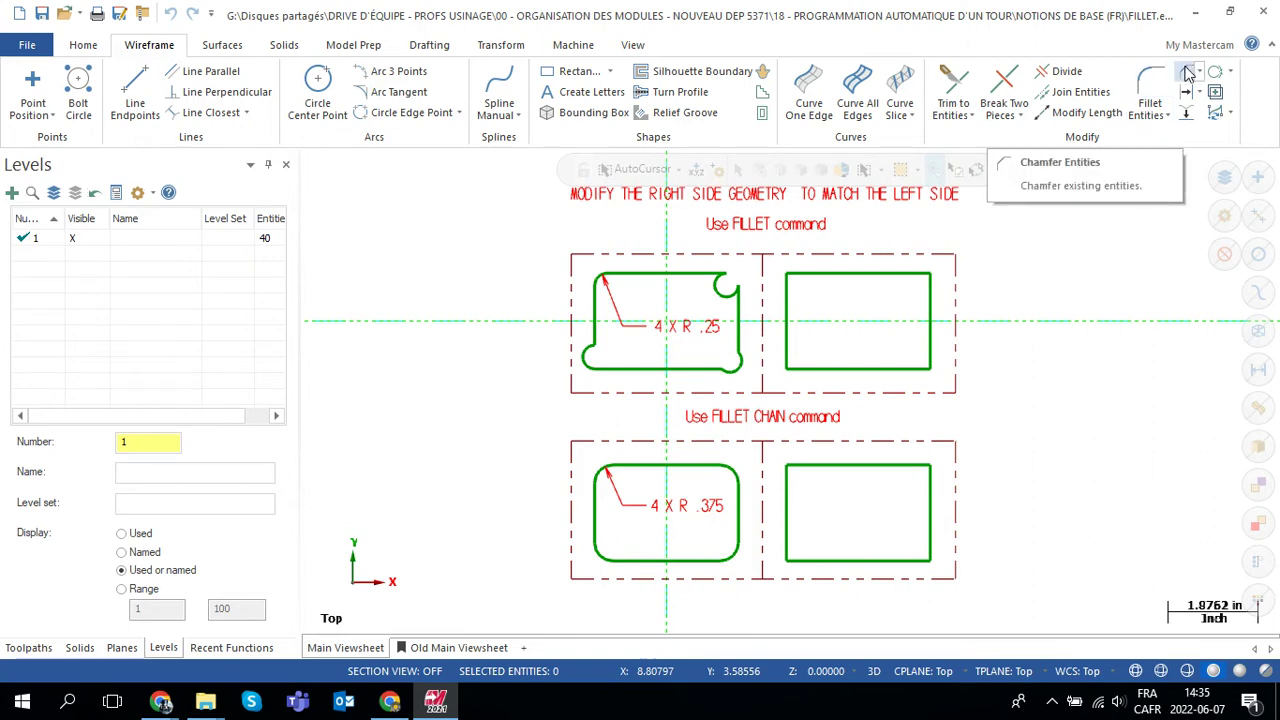
# Fillet the upper-left corner of the upper right-hand rectangle using the Normal method with a 0.25 radius and trimmed entities
pyautogui.click(1153, 84)
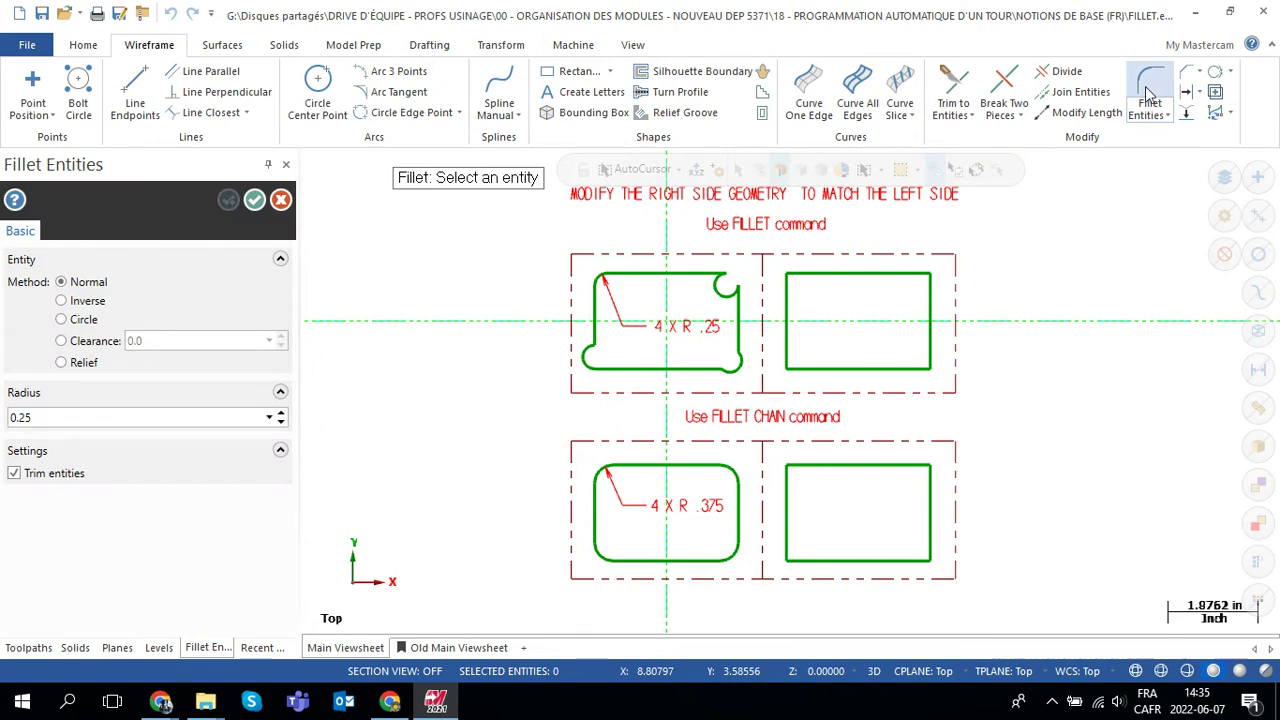
pyautogui.scroll(3, 869, 308)
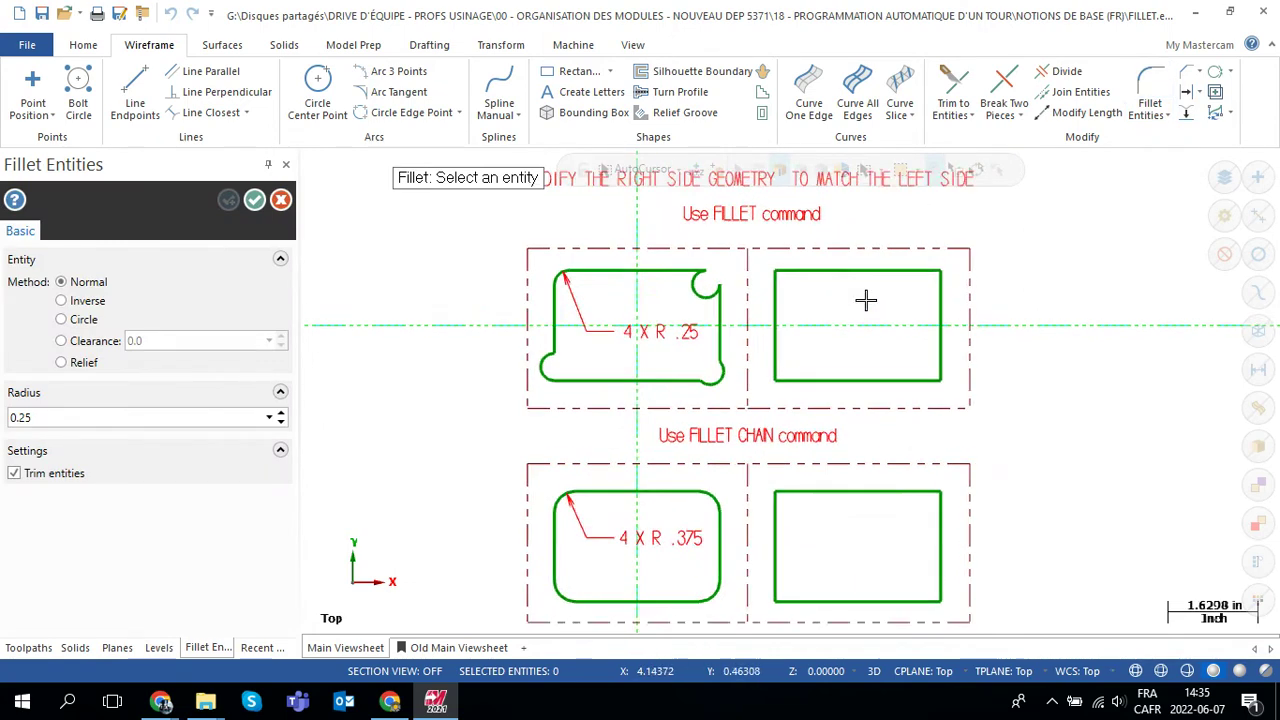
pyautogui.scroll(1, 849, 283)
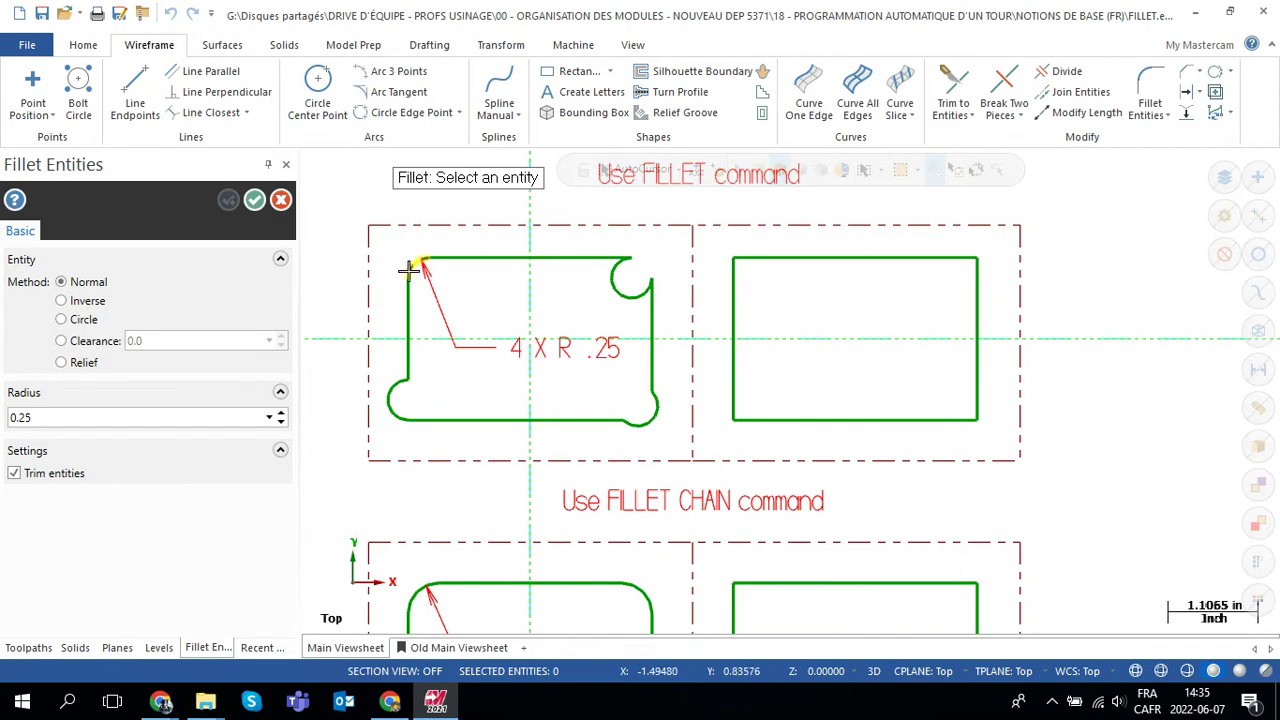
pyautogui.doubleClick(18, 416)
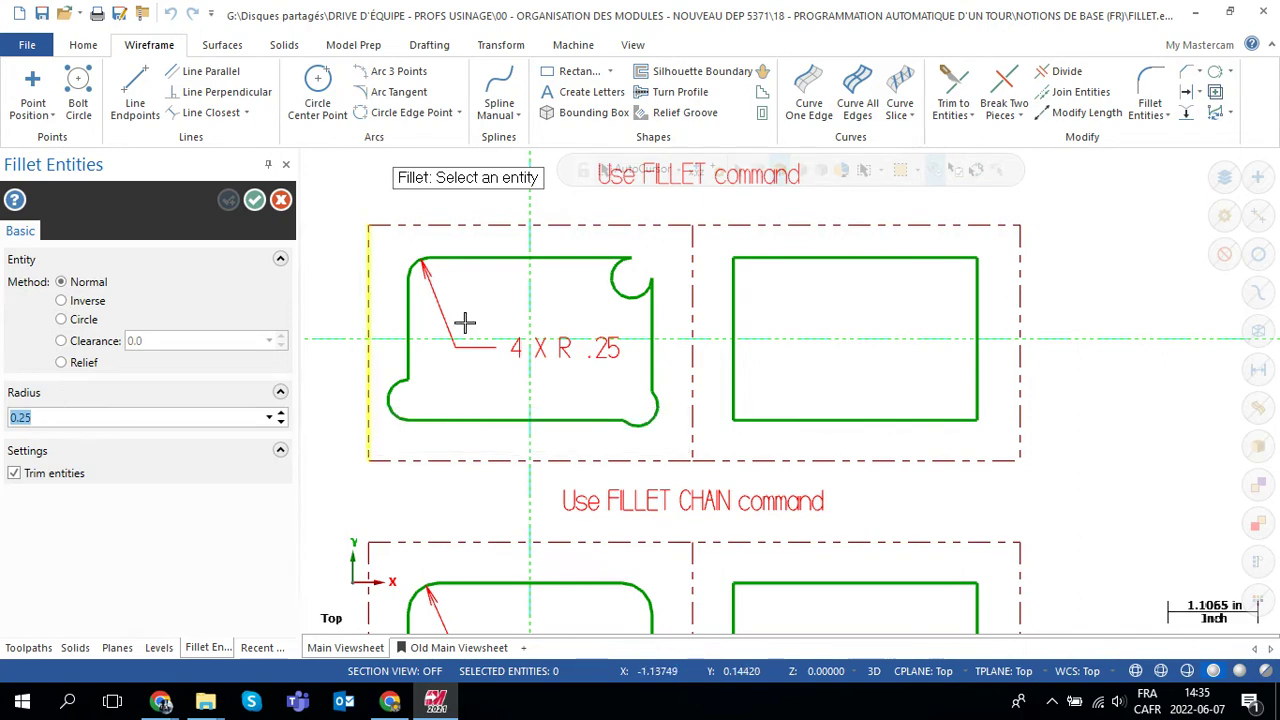
pyautogui.click(733, 305)
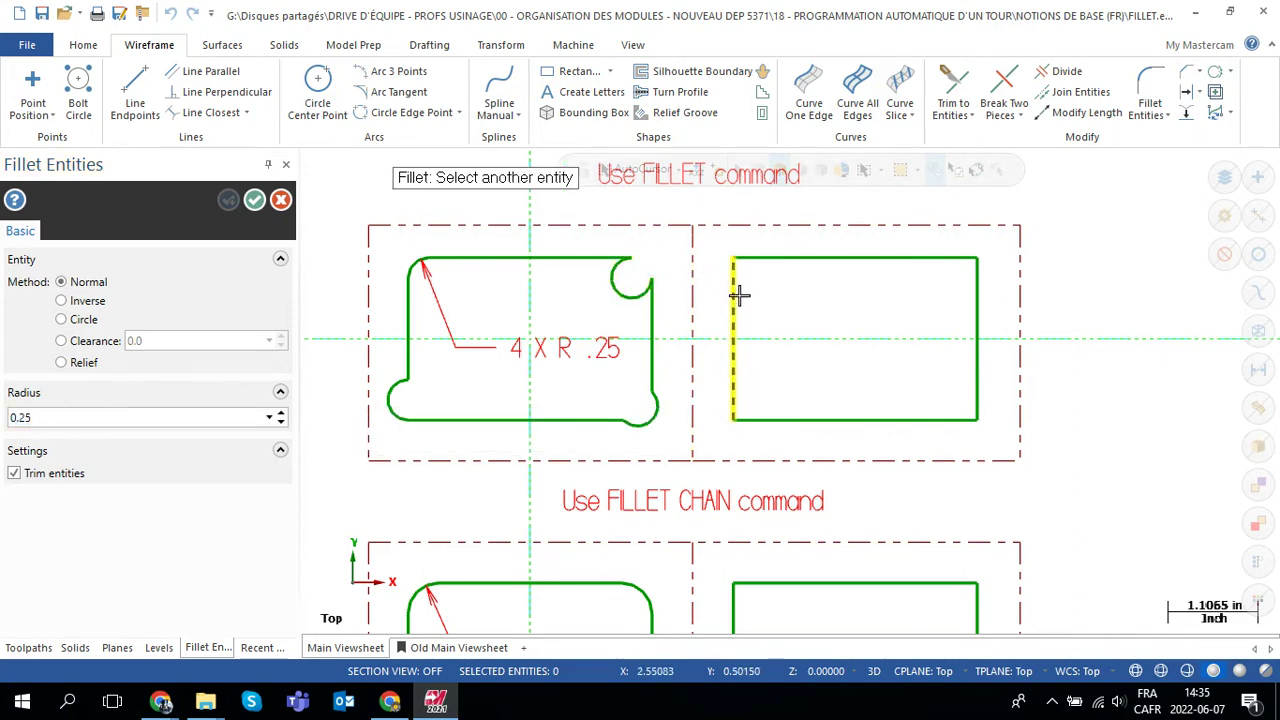
pyautogui.scroll(5, 786, 259)
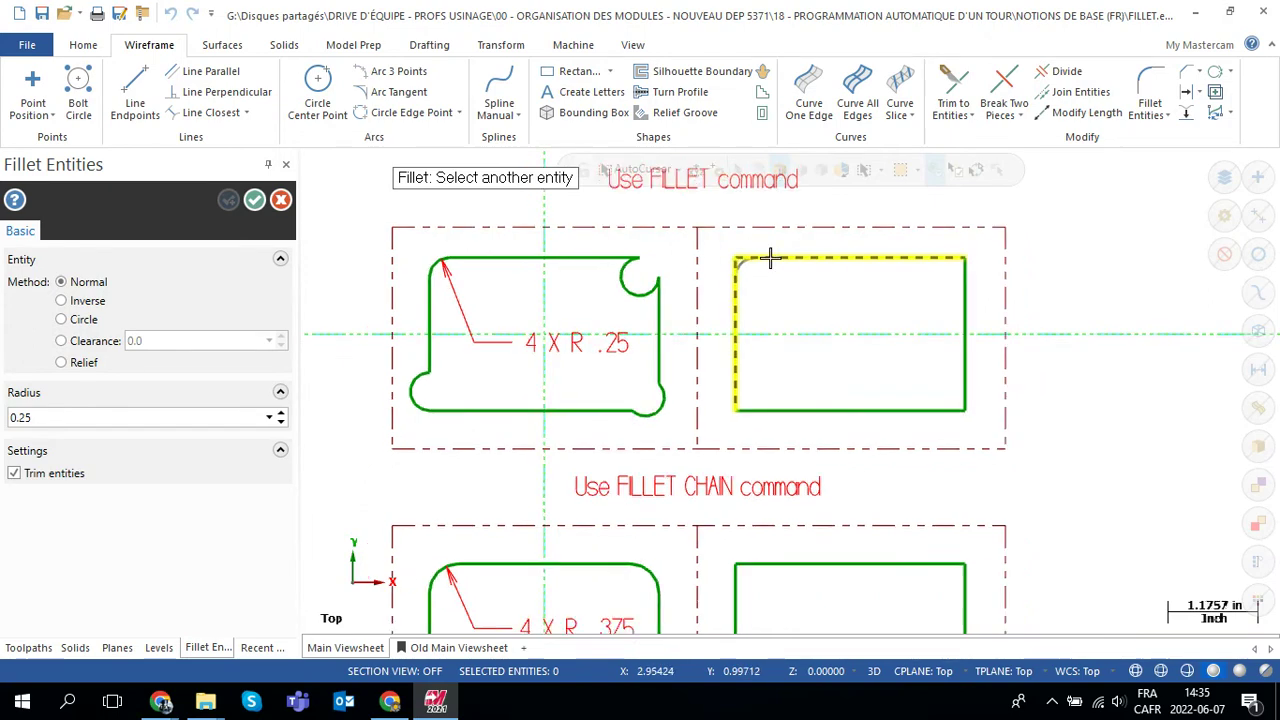
pyautogui.scroll(2, 770, 259)
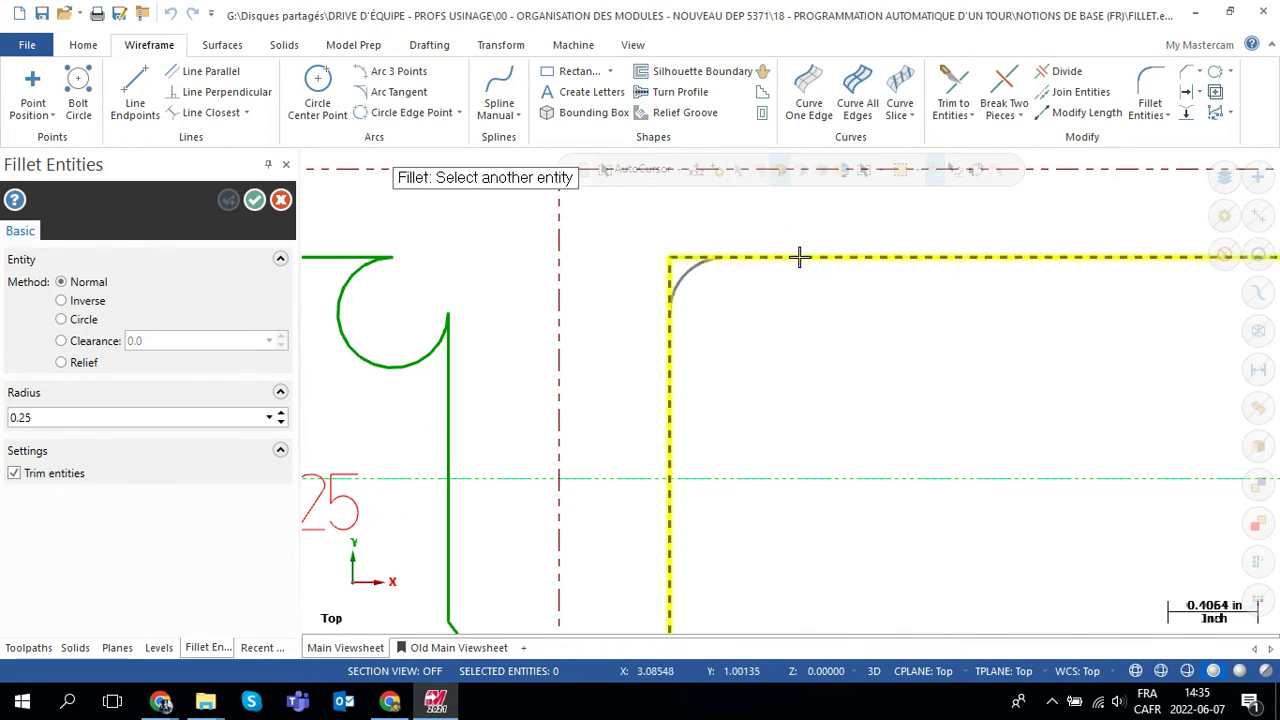
pyautogui.click(800, 258)
pyautogui.scroll(-3, 756, 324)
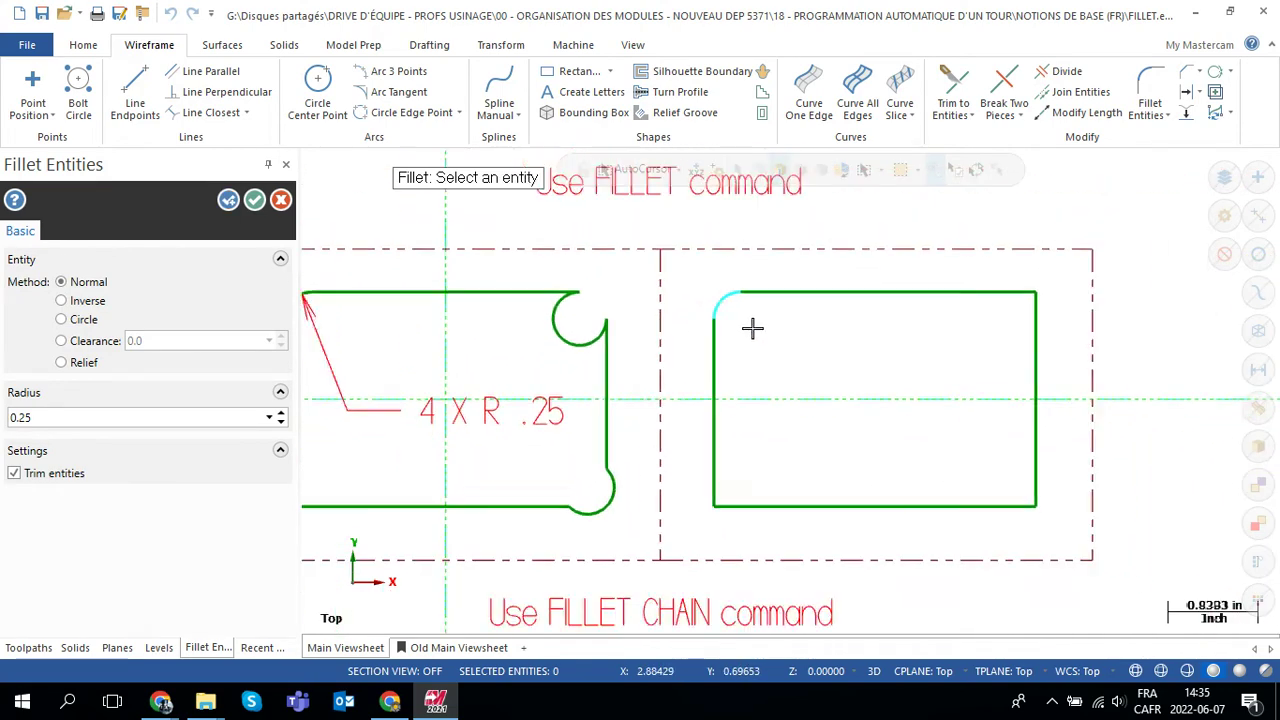
pyautogui.click(229, 201)
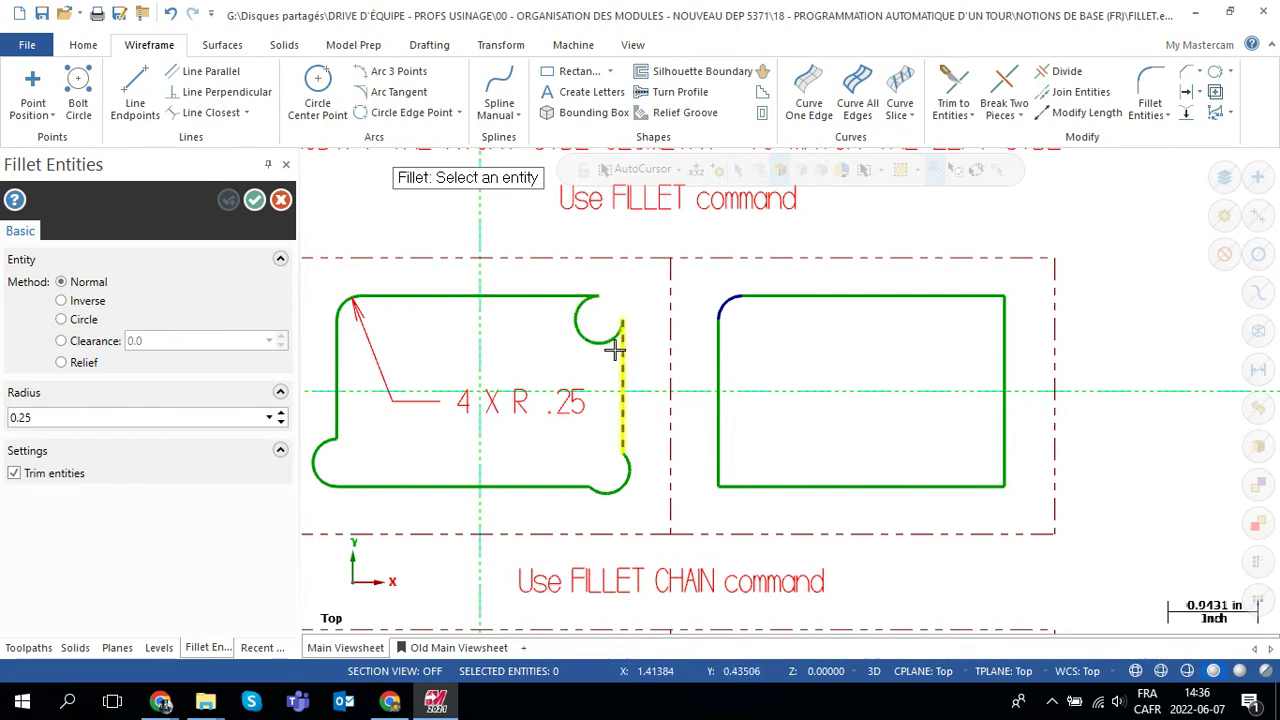
# Add an Inverse fillet of radius 0.25 at the upper-right corner of the same rectangle
pyautogui.click(86, 309)
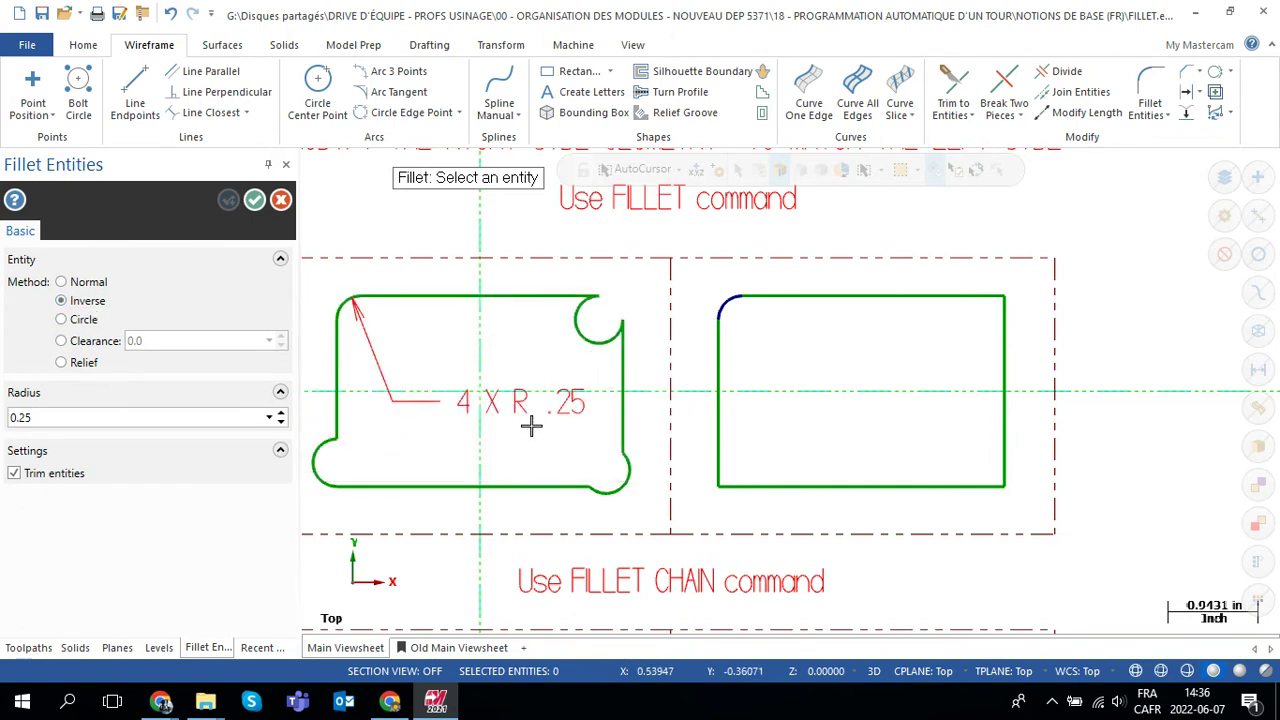
pyautogui.click(954, 296)
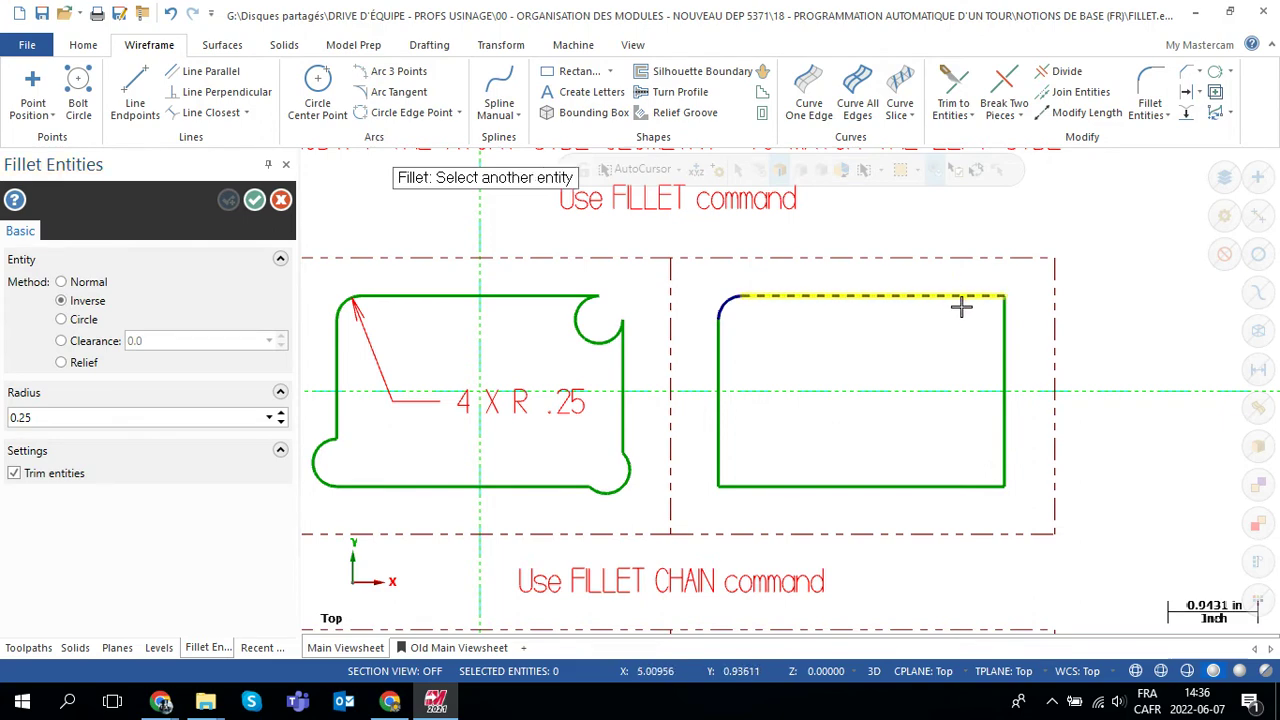
pyautogui.click(1004, 355)
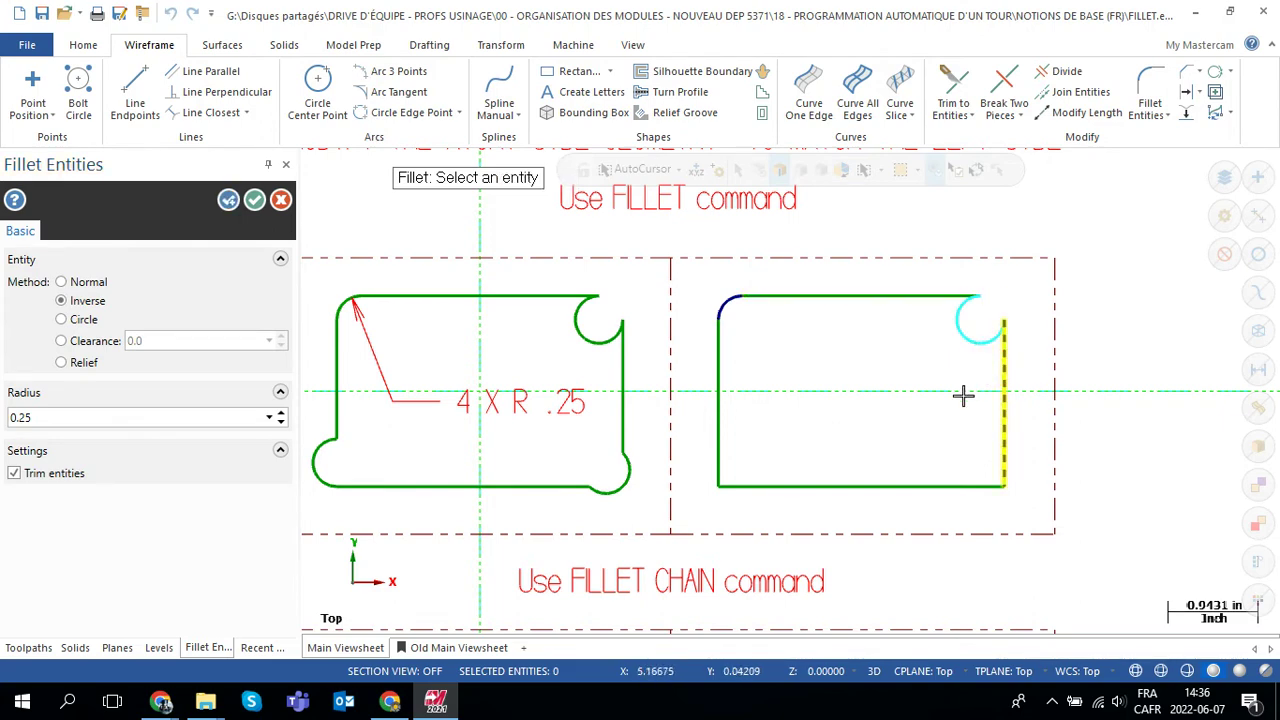
pyautogui.click(228, 200)
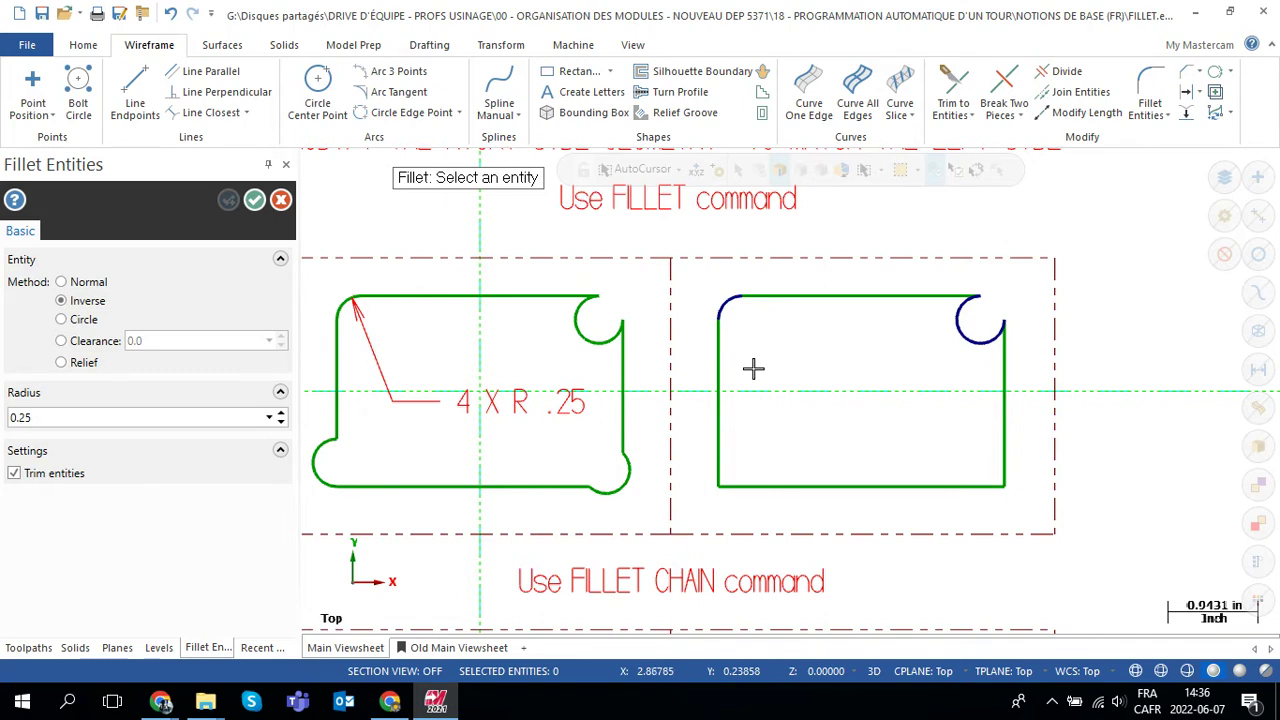
# Add a Clearance fillet of radius 0.25 with 0.0 clearance at the rectangle's lower-right corner
pyautogui.click(636, 468)
pyautogui.moveTo(64, 343)
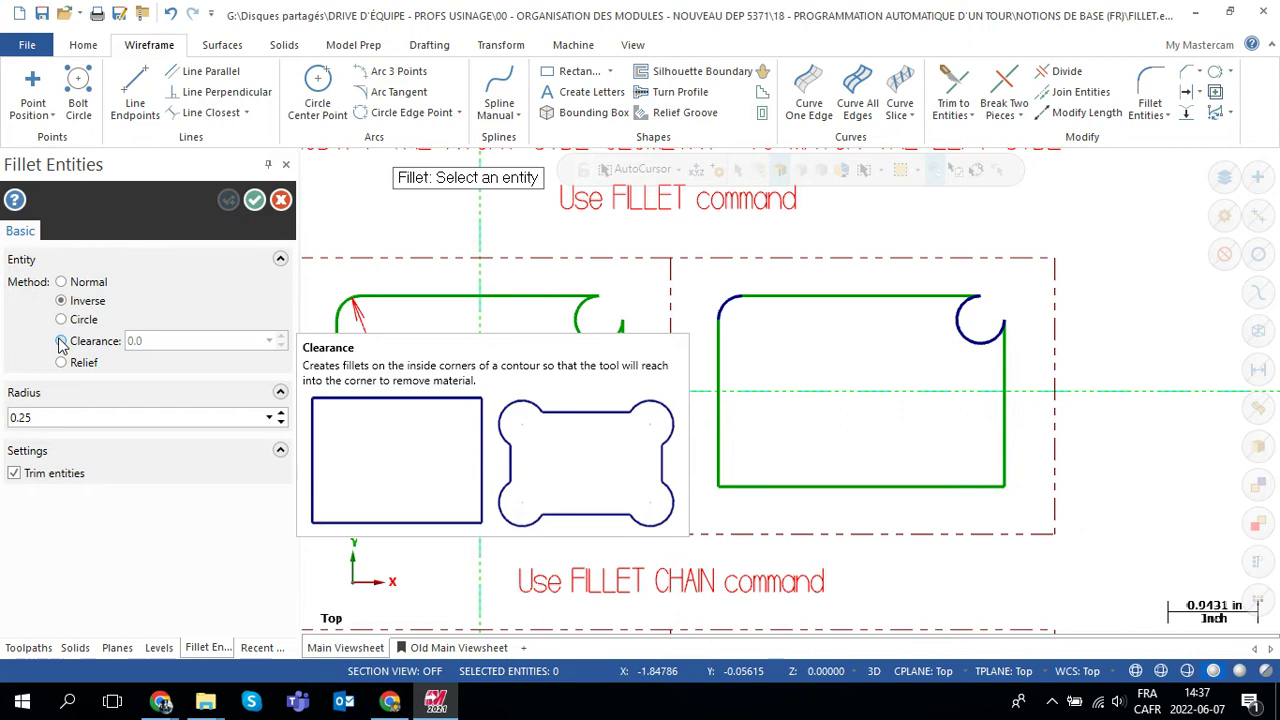
pyautogui.click(61, 341)
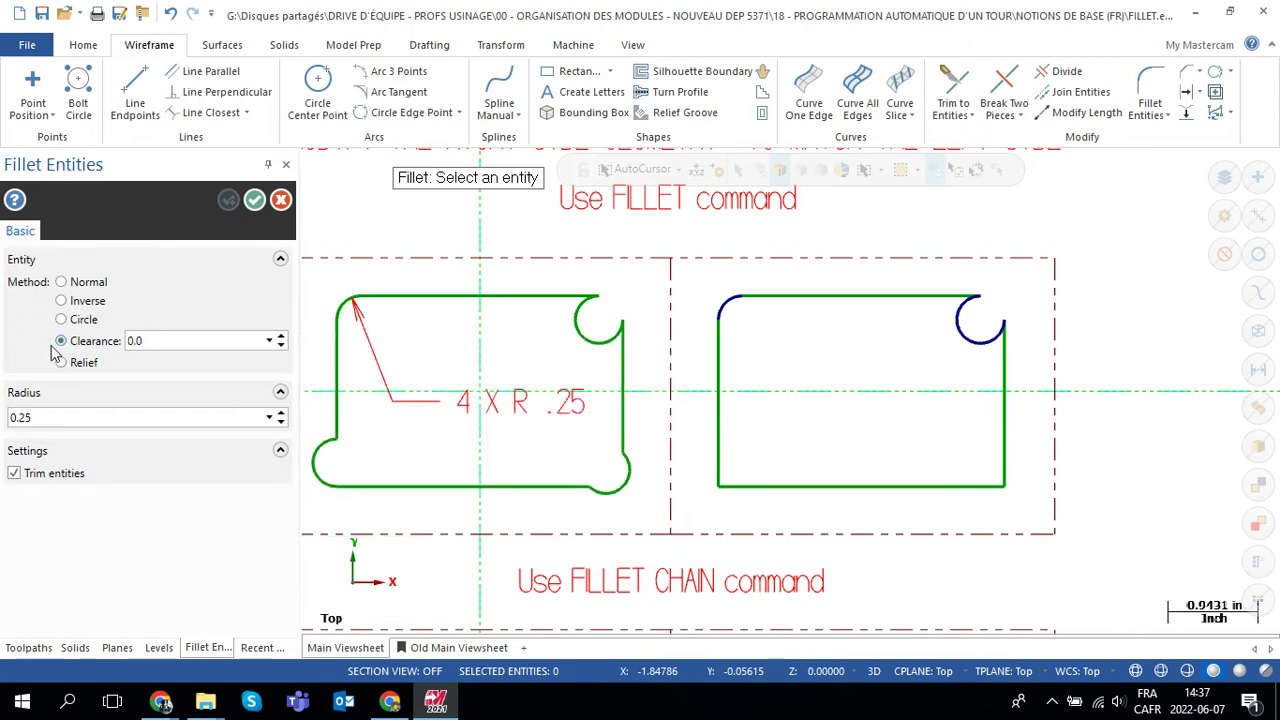
pyautogui.click(1001, 441)
pyautogui.click(940, 487)
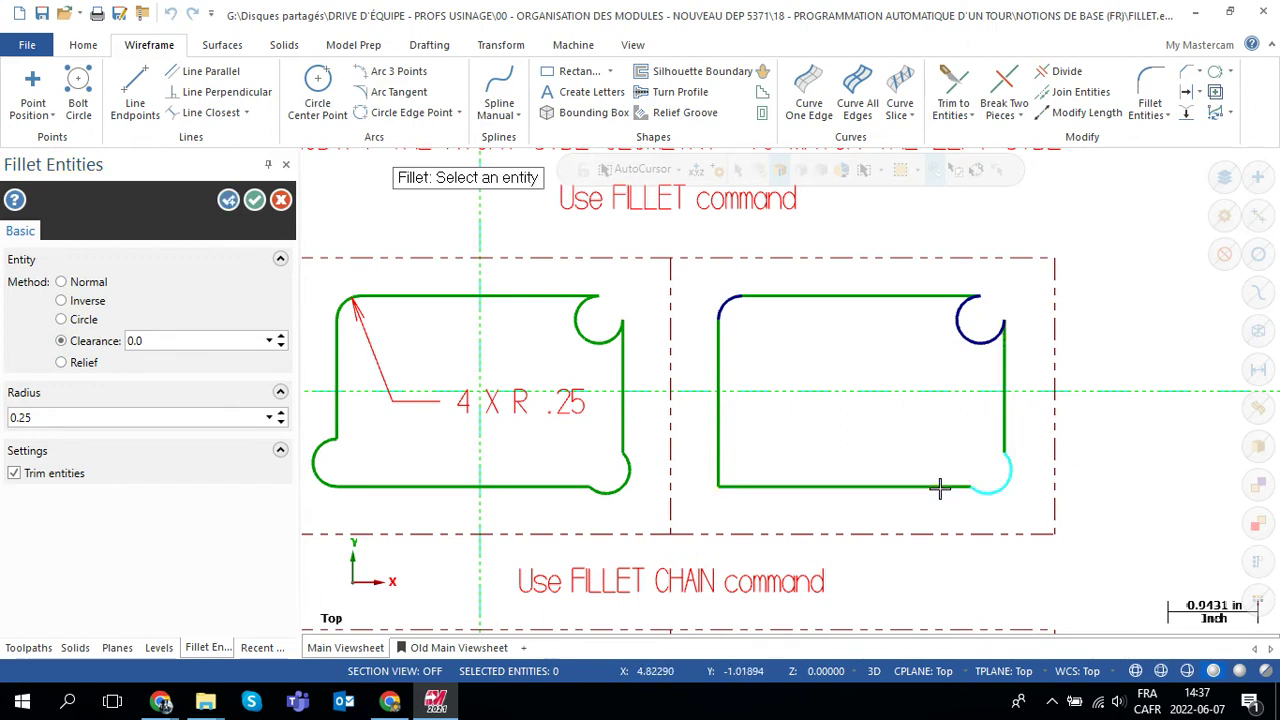
pyautogui.click(228, 200)
# Add a Relief fillet of radius 0.25 at the rectangle's lower-left corner, tangent to the bottom line, and finish the Fillet Entities command
pyautogui.scroll(-1, 931, 514)
pyautogui.scroll(4, 963, 474)
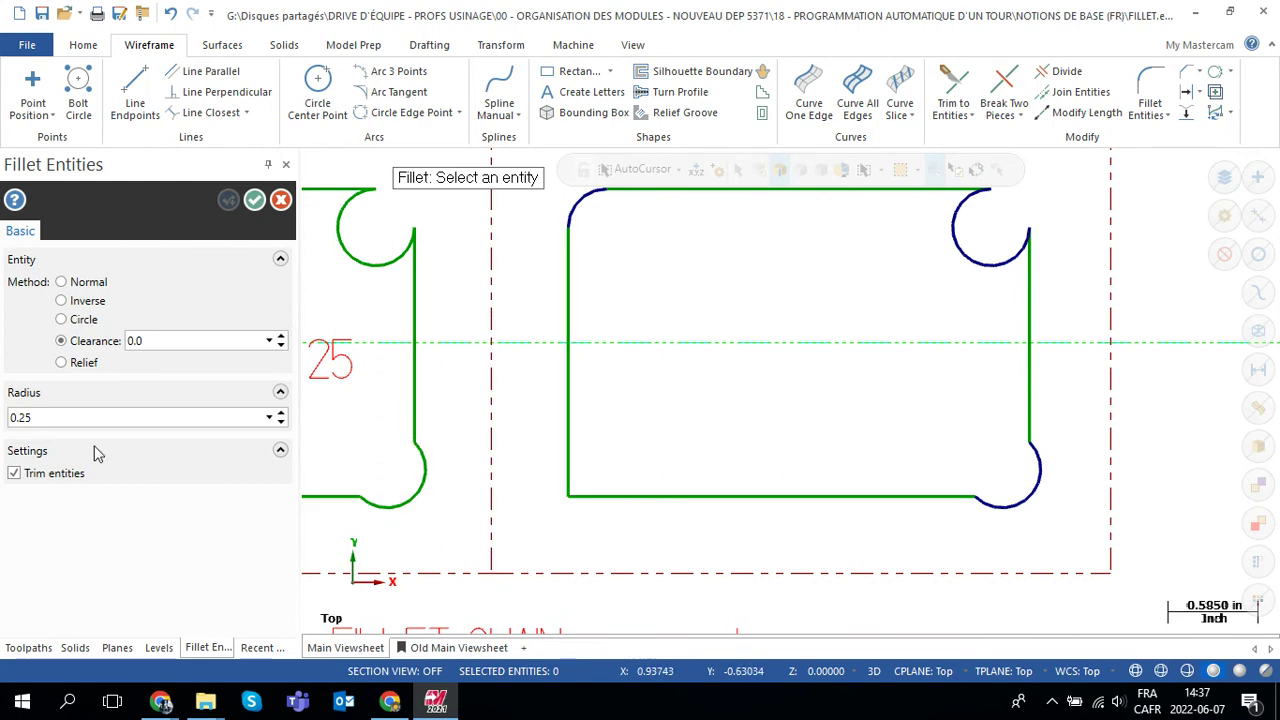
pyautogui.scroll(-2, 434, 394)
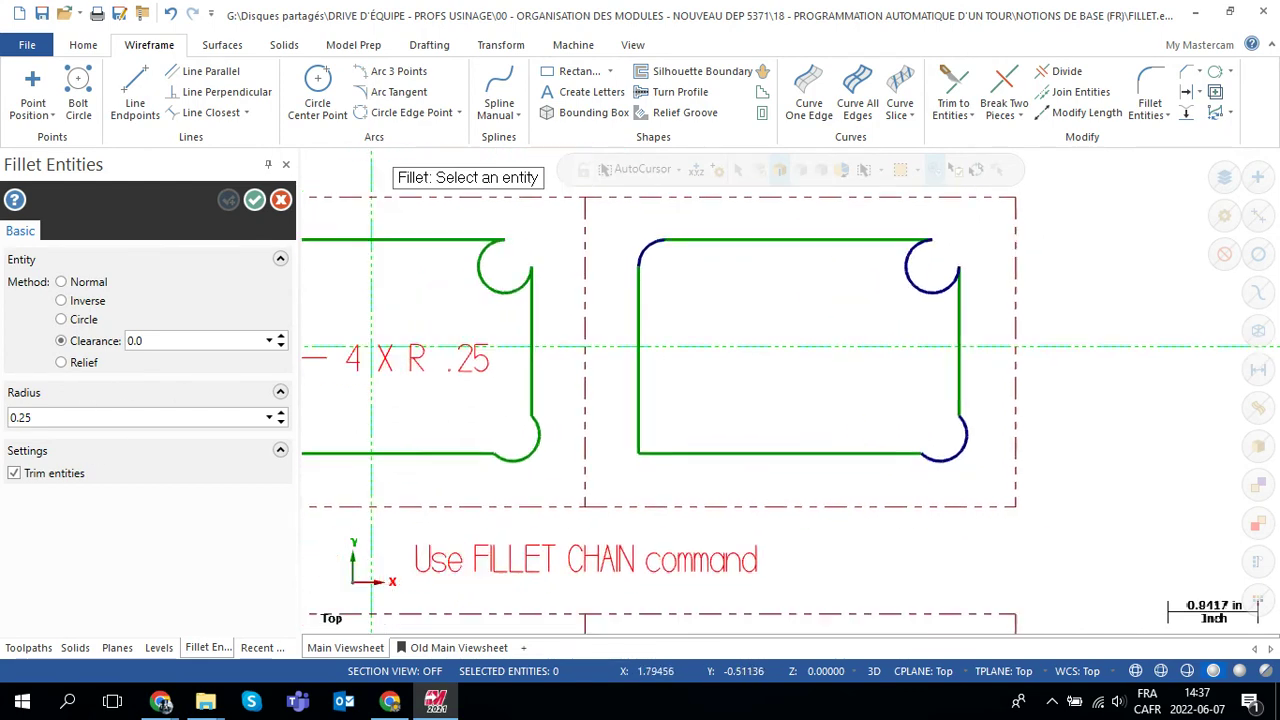
pyautogui.scroll(-1, 451, 414)
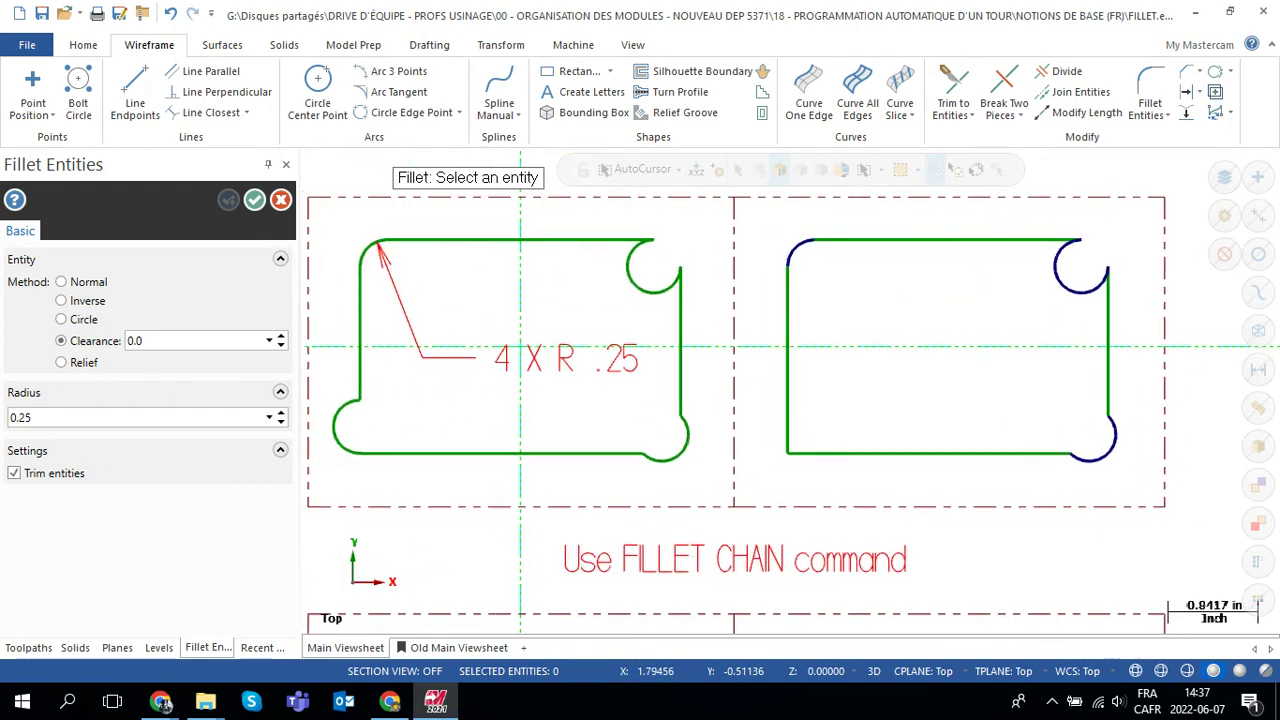
pyautogui.click(61, 363)
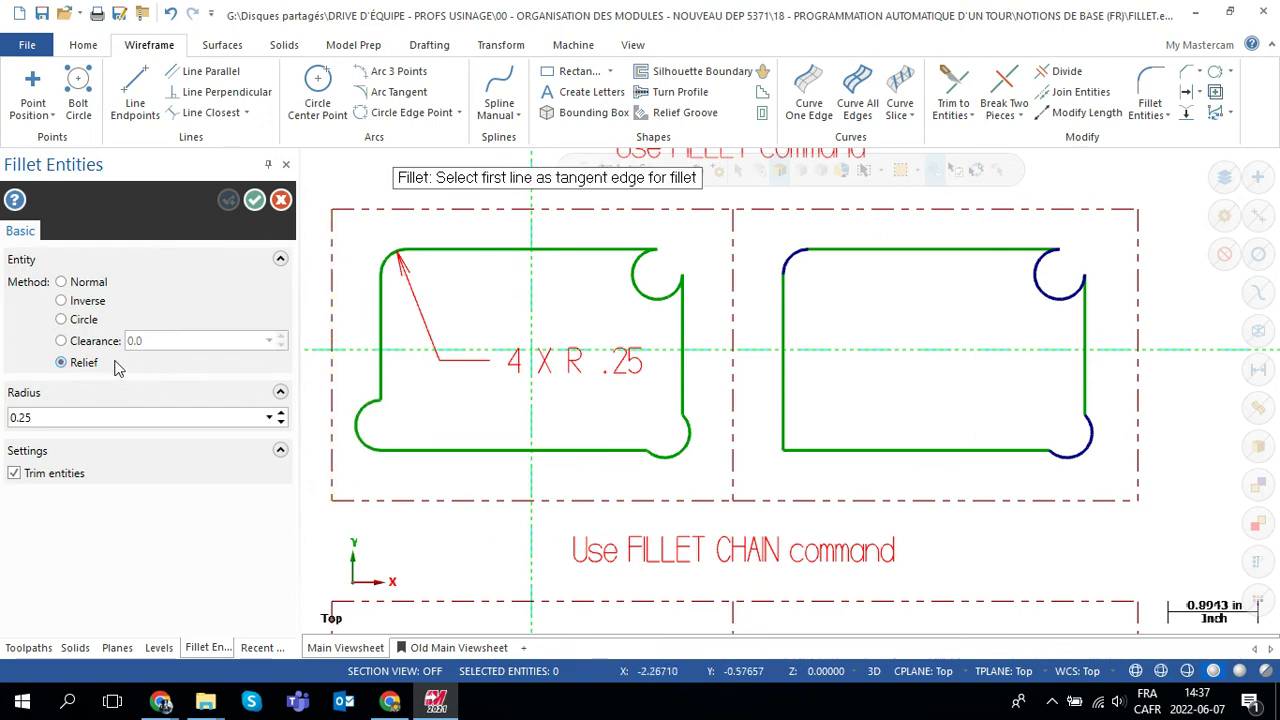
pyautogui.click(825, 451)
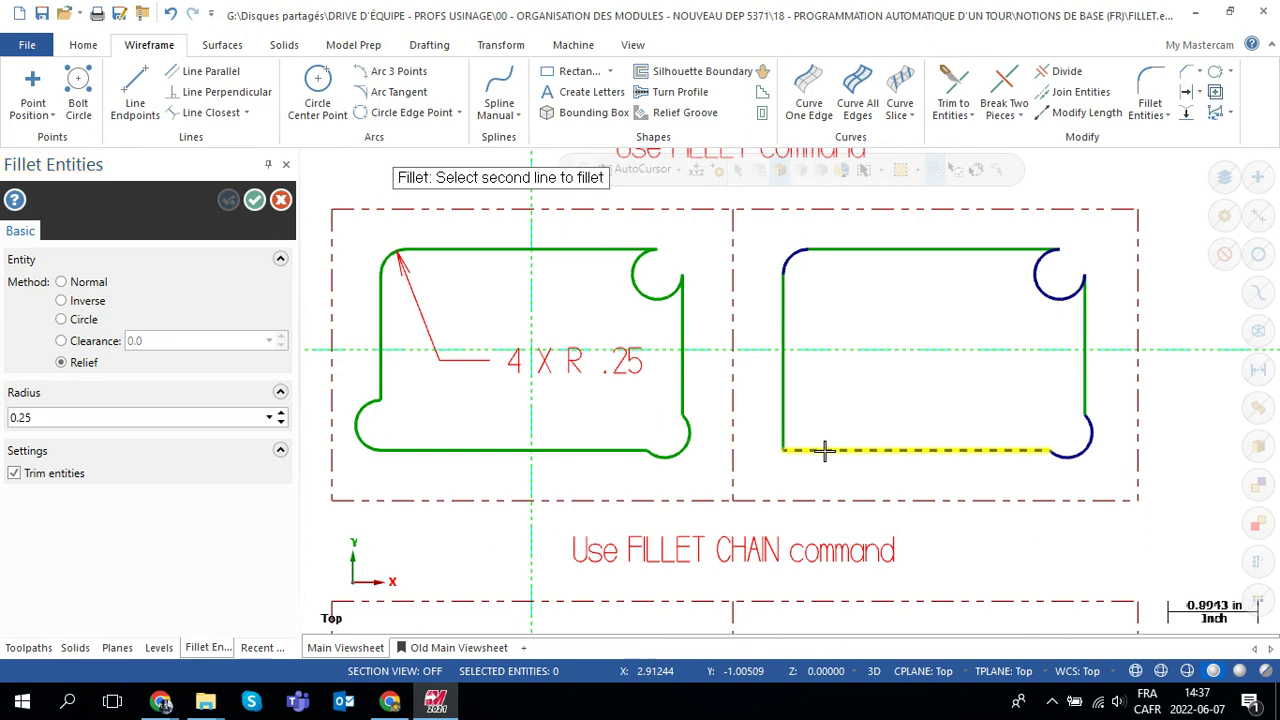
pyautogui.click(782, 374)
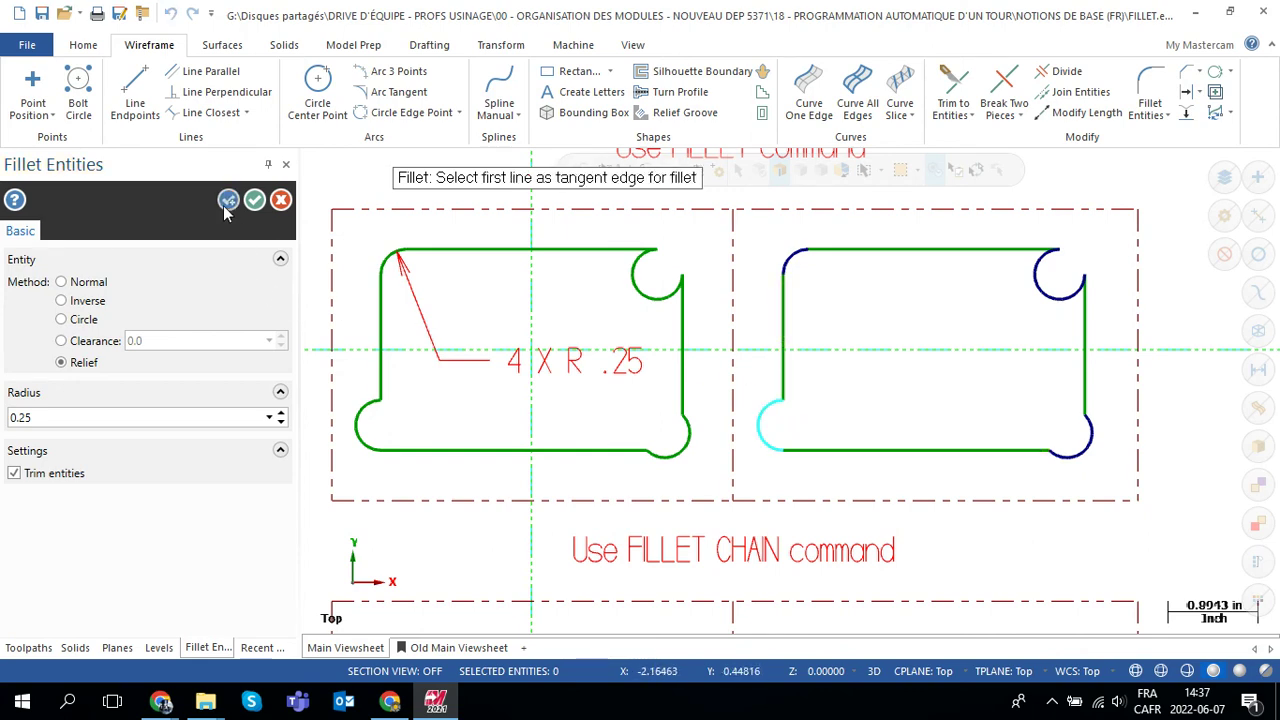
pyautogui.scroll(-1, 915, 440)
pyautogui.scroll(3, 915, 440)
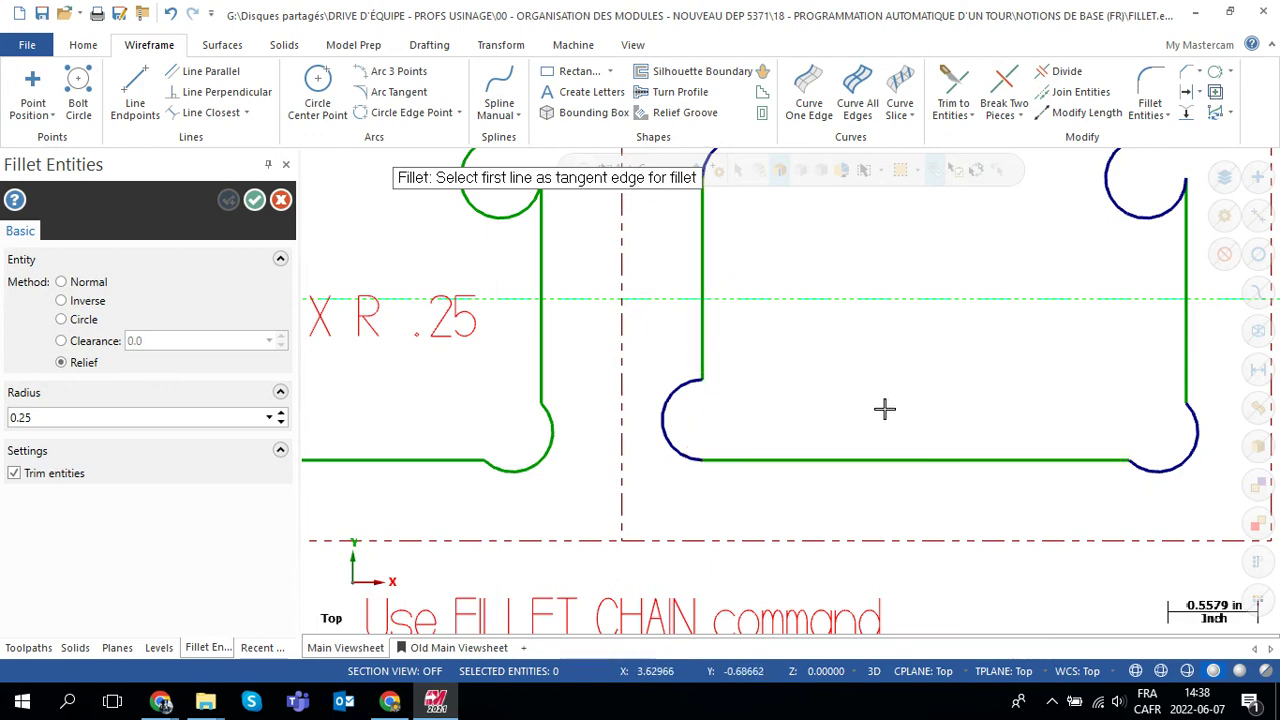
pyautogui.scroll(-3, 882, 408)
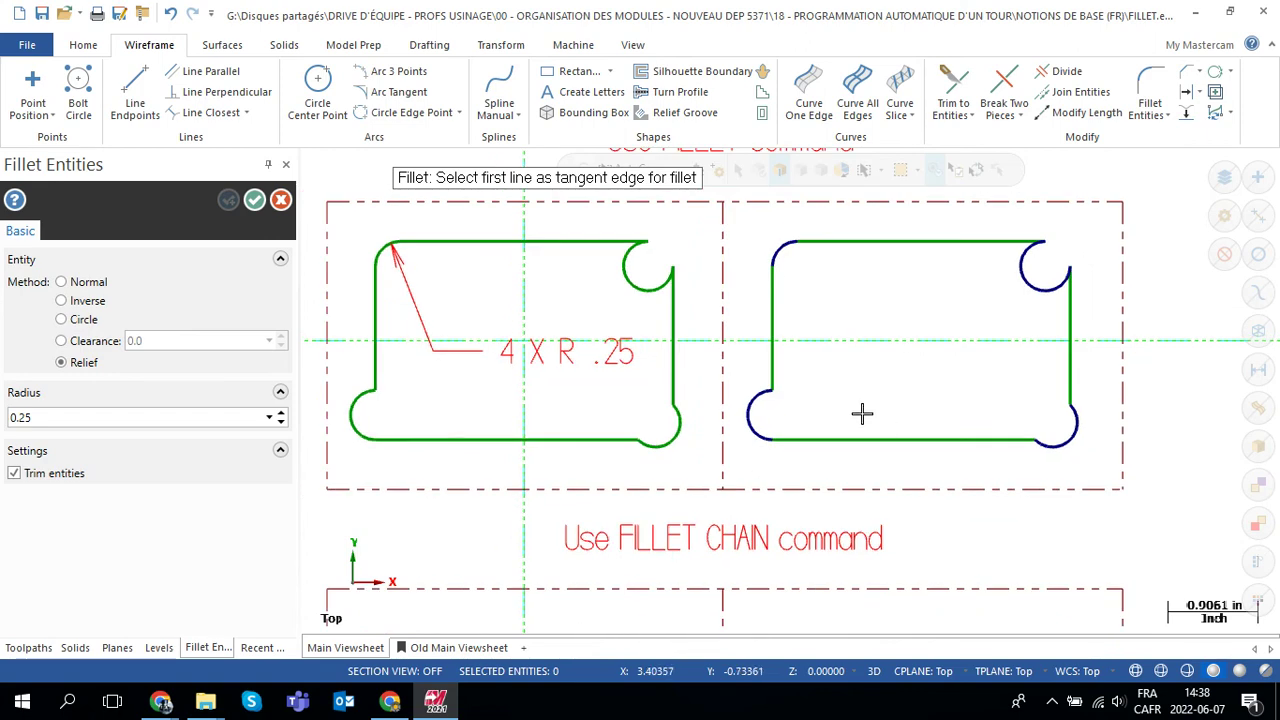
pyautogui.scroll(-1, 862, 413)
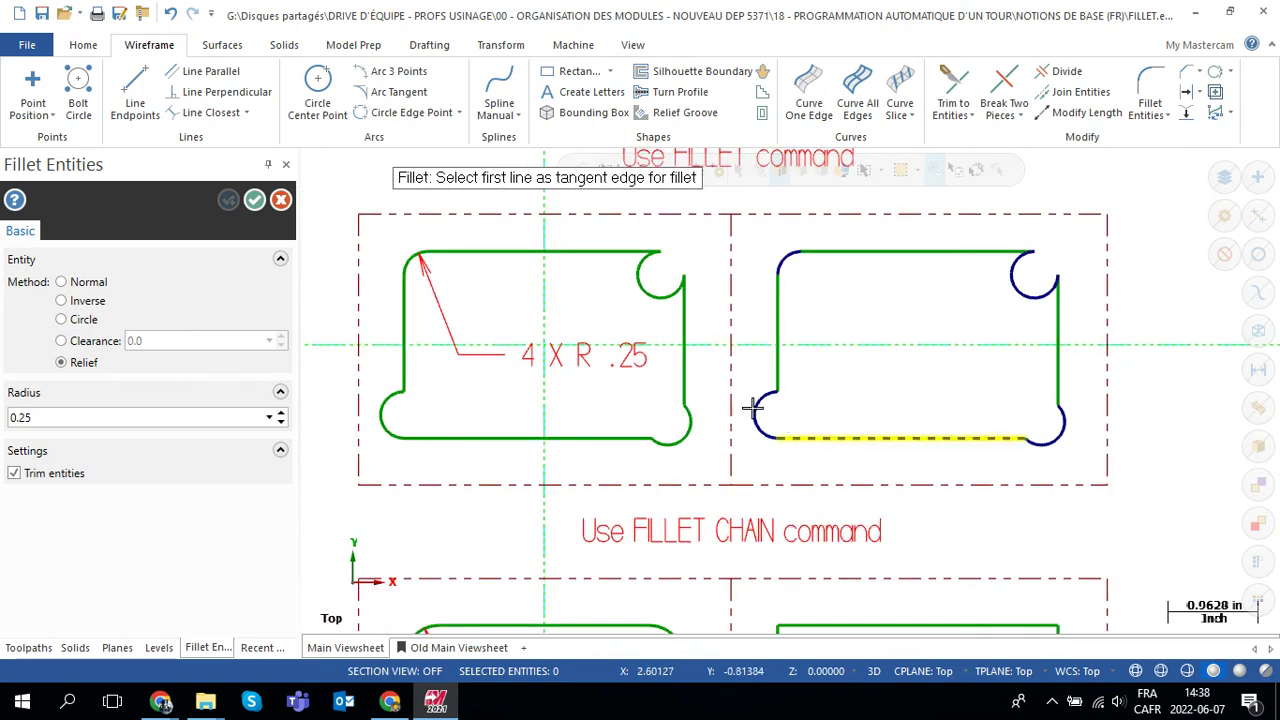
pyautogui.click(255, 201)
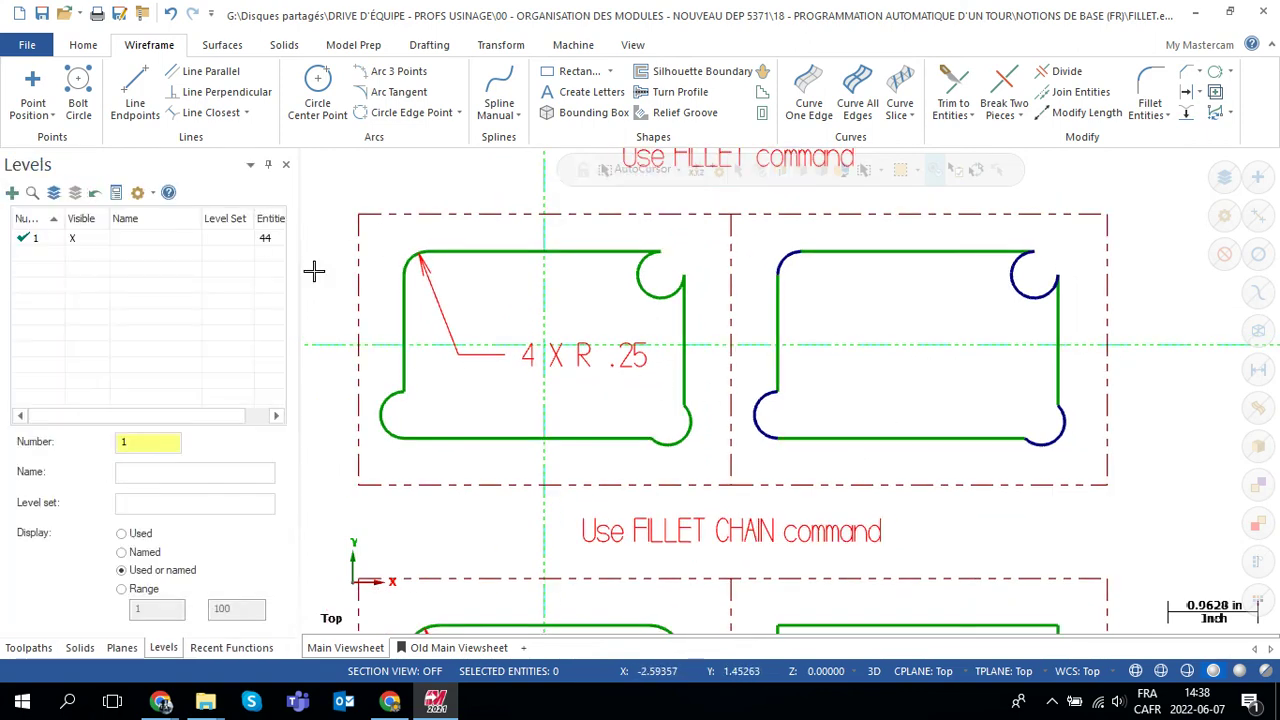
pyautogui.moveTo(690, 493); pyautogui.dragTo(671, 210, button='middle')
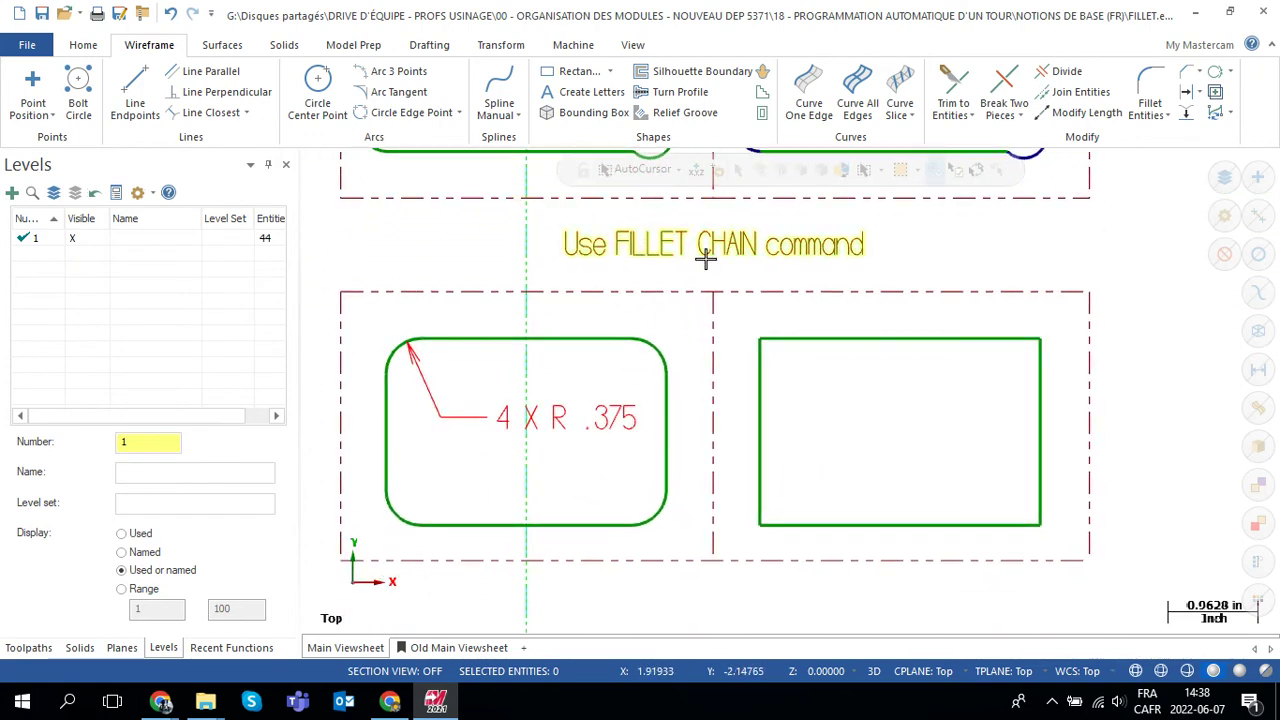